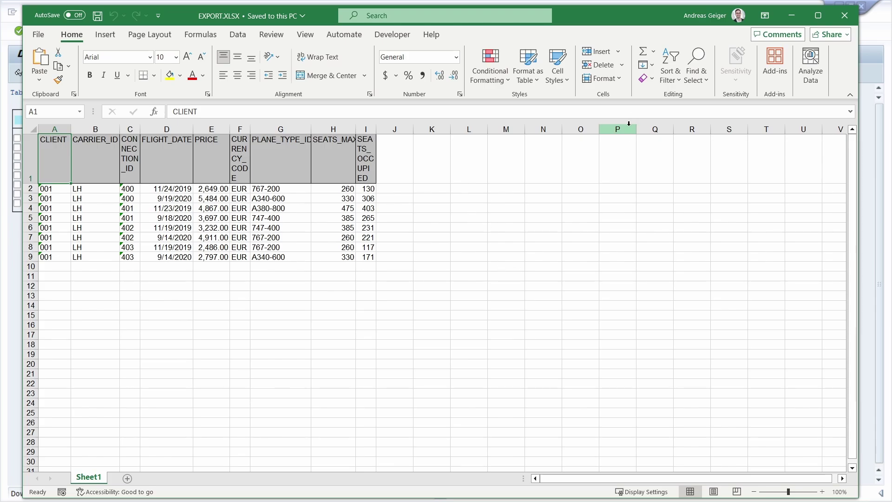
- Close the EXPORT.XLSX workbook to reveal the /DMO/FLIGHT table in SAP
{"action": "left_click_drag", "start_coordinate": [606, 18], "coordinate": [606, 82]}
{"action": "left_click", "coordinate": [843, 86]}
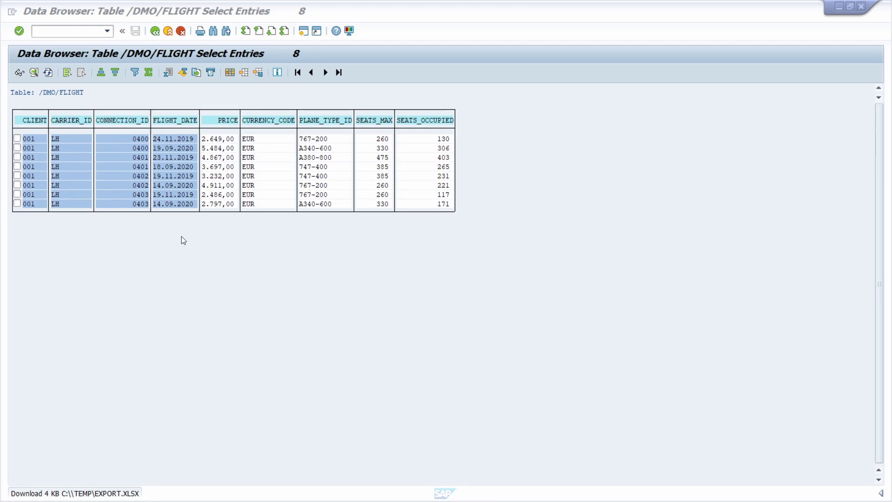
- Activate the SAP command field in the /DMO/FLIGHT Data Browser window
{"action": "left_click", "coordinate": [57, 34]}
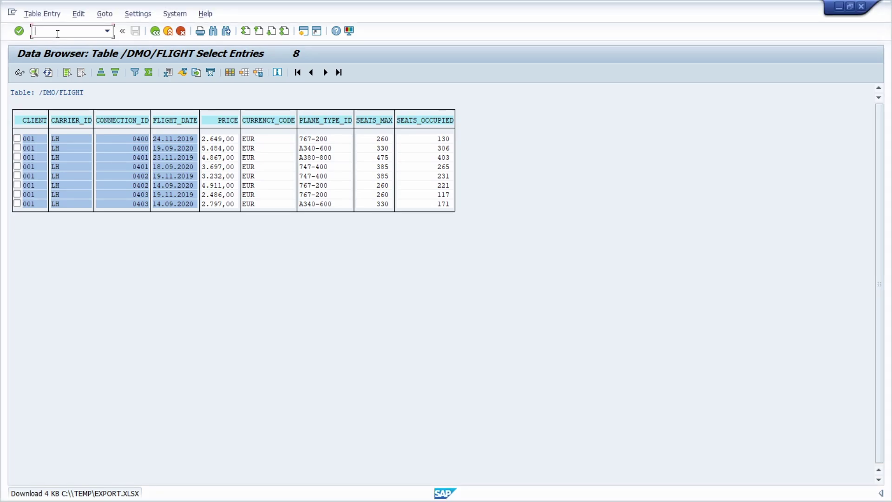
- End the SAP session with /nex and run Script6.vbs from the Temp folder
{"action": "type", "text": "/nex"}
{"action": "key", "text": "Return"}
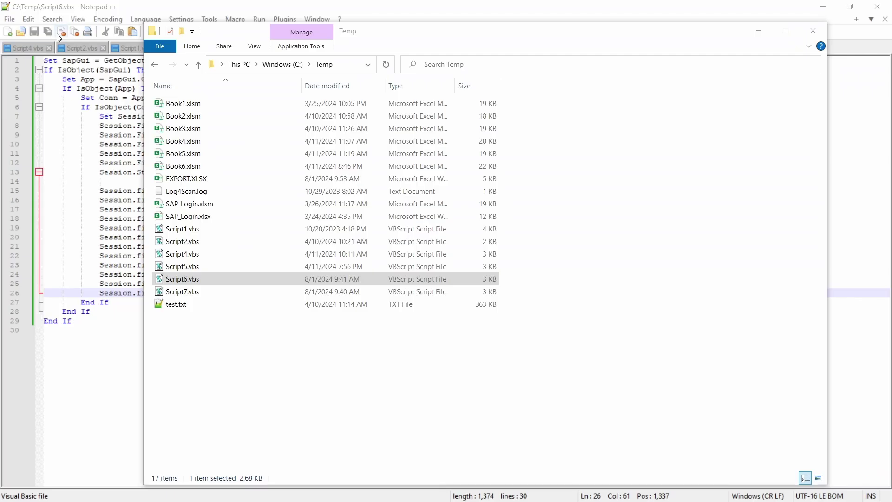
{"action": "left_click", "coordinate": [206, 281]}
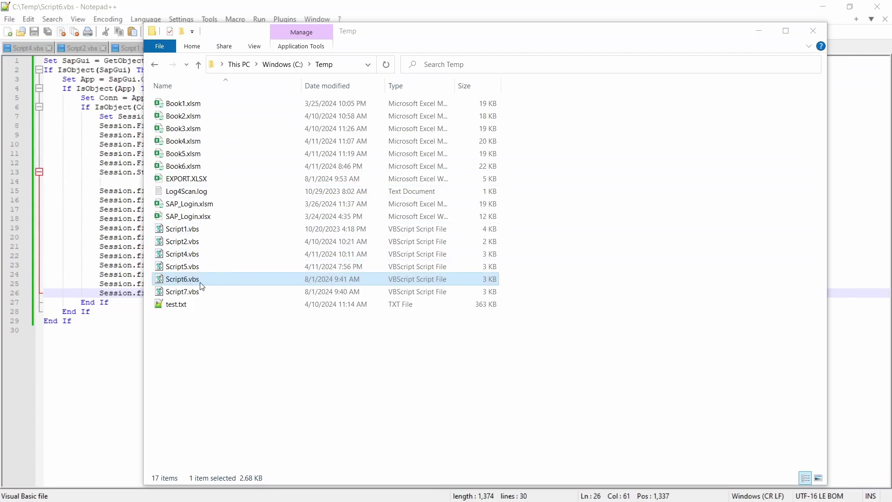
{"action": "left_click", "coordinate": [227, 283]}
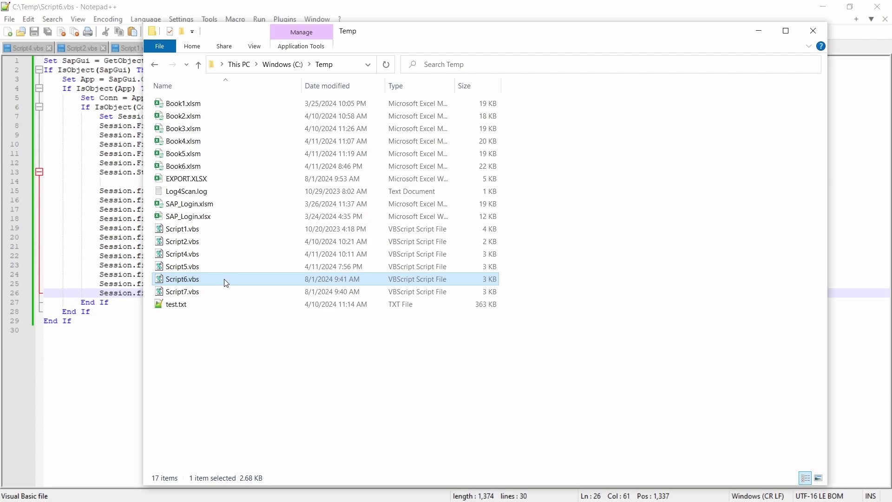
{"action": "double_click", "coordinate": [226, 283]}
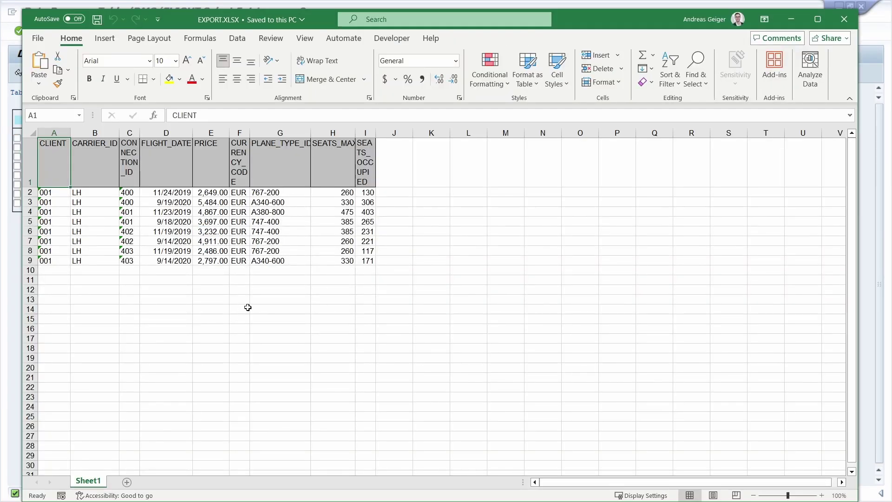
- Close the new export workbook, end SAP with /nex, and return to Script6.vbs in Notepad++
{"action": "left_click", "coordinate": [844, 23]}
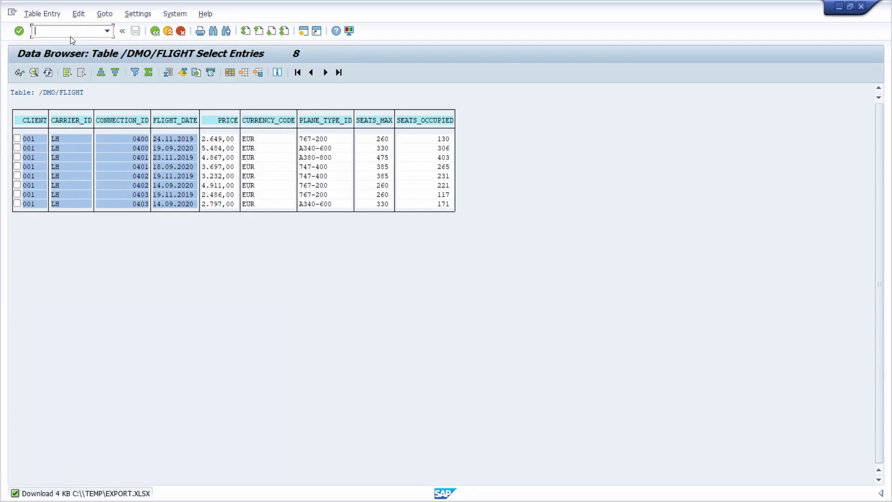
{"action": "type", "text": "/nex"}
{"action": "key", "text": "Return"}
{"action": "left_click", "coordinate": [119, 362]}
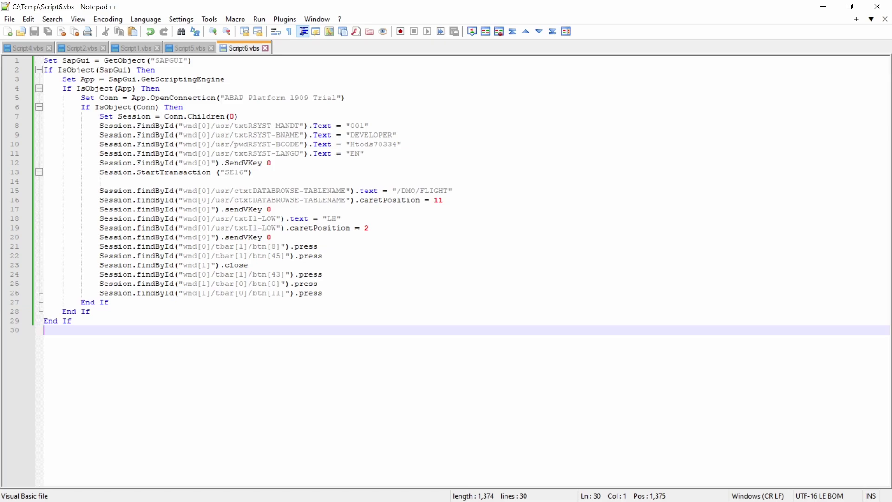
{"action": "left_click", "coordinate": [263, 176]}
{"action": "key", "text": "ctrl+shift+Home"}
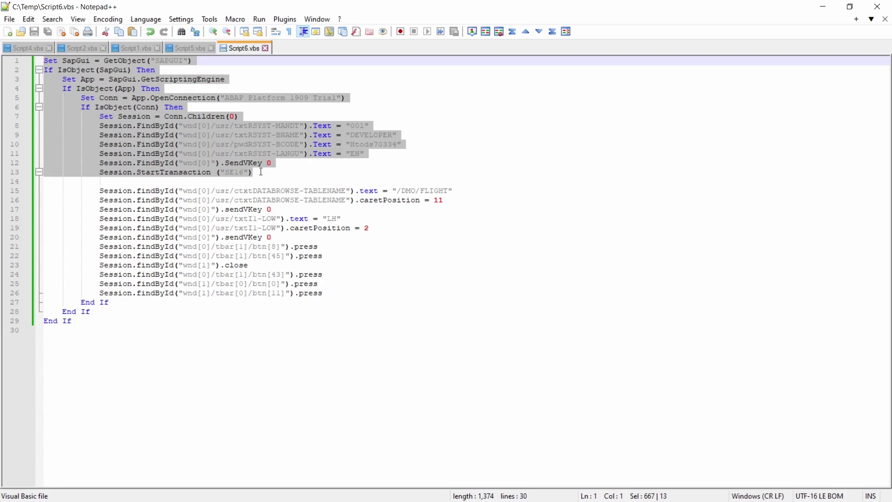
{"action": "left_click", "coordinate": [261, 175]}
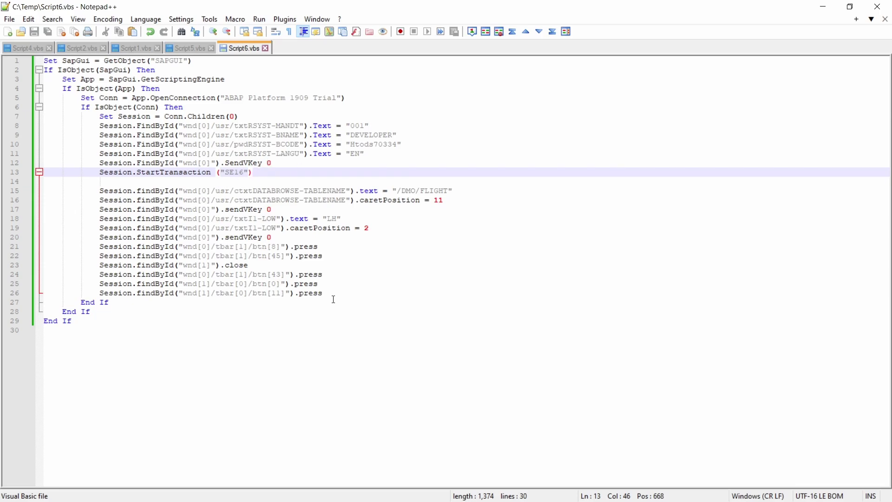
{"action": "left_click_drag", "start_coordinate": [330, 297], "coordinate": [44, 191]}
{"action": "left_click", "coordinate": [369, 281]}
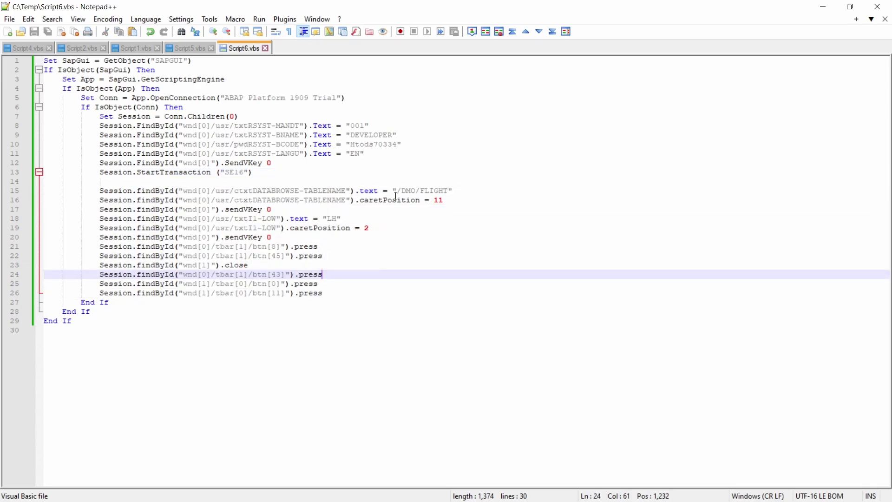
{"action": "left_click_drag", "start_coordinate": [398, 191], "coordinate": [453, 190]}
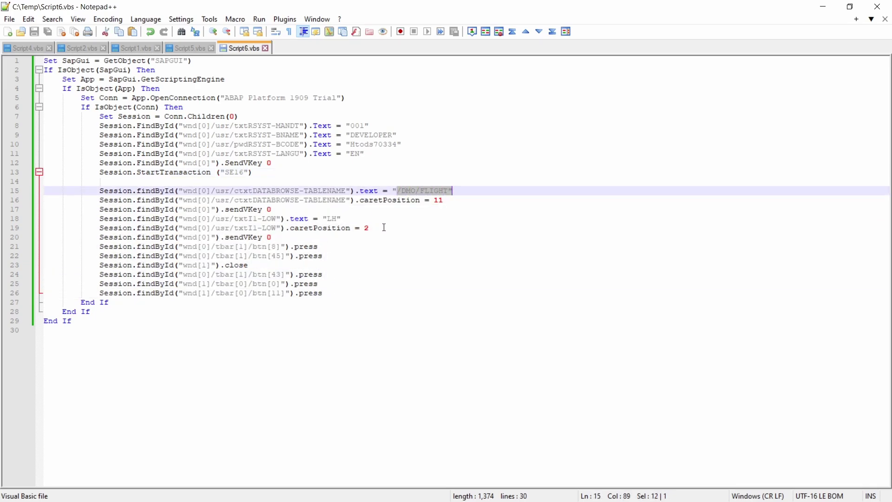
{"action": "left_click_drag", "start_coordinate": [348, 218], "coordinate": [318, 218]}
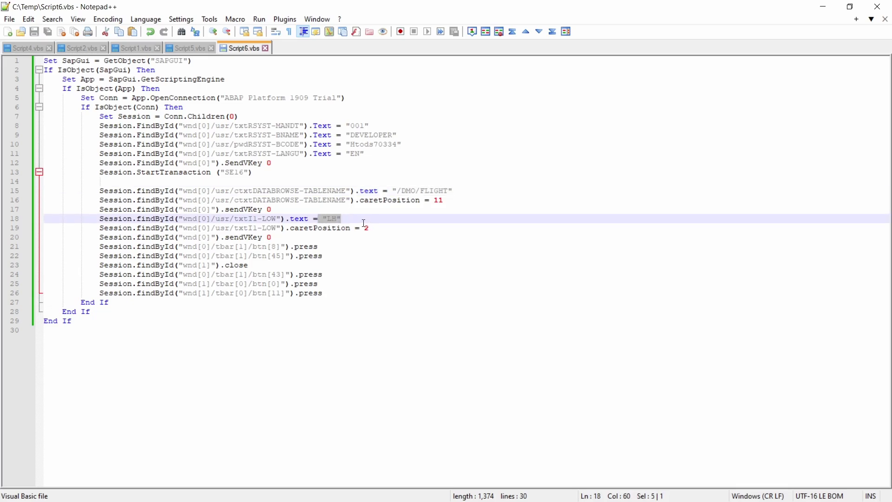
{"action": "left_click", "coordinate": [358, 222]}
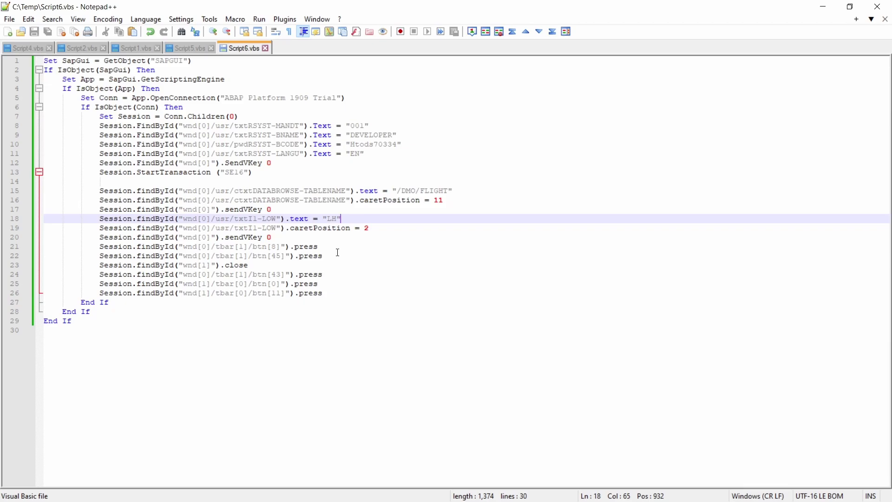
{"action": "left_click_drag", "start_coordinate": [337, 293], "coordinate": [45, 190]}
{"action": "left_click_drag", "start_coordinate": [272, 171], "coordinate": [44, 61]}
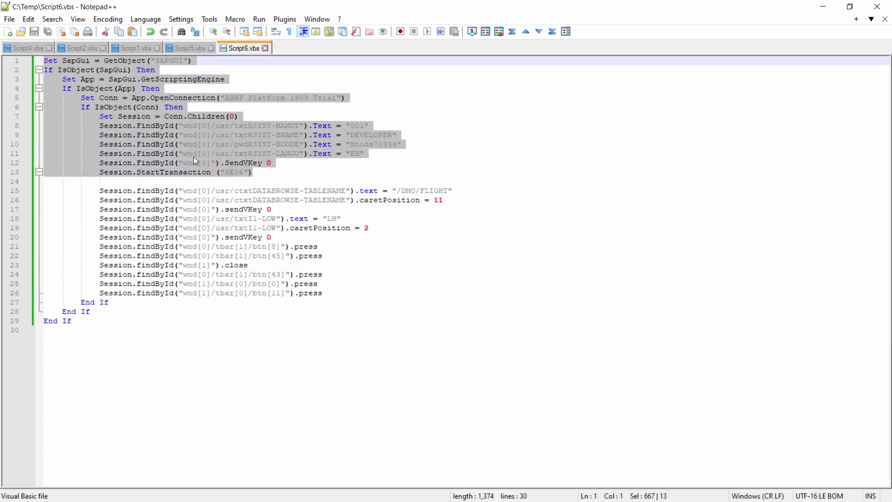
{"action": "left_click", "coordinate": [268, 172]}
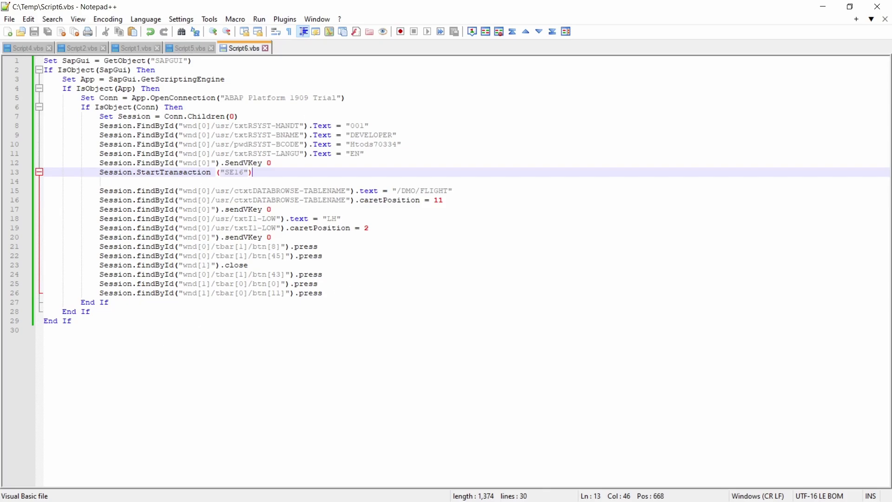
- Switch to Task Scheduler showing the Library of existing tasks
{"action": "key", "text": "alt+Tab"}
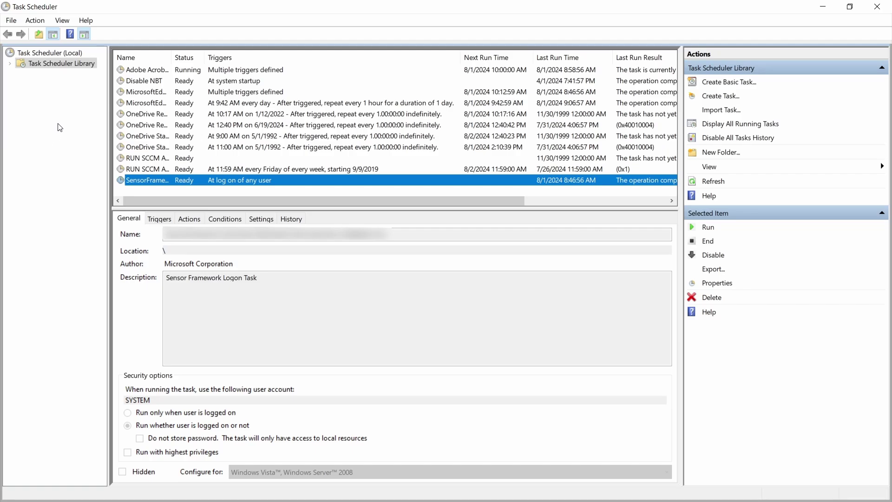
- Launch the Create Basic Task Wizard from the Task Scheduler Library's context menu
{"action": "right_click", "coordinate": [50, 62]}
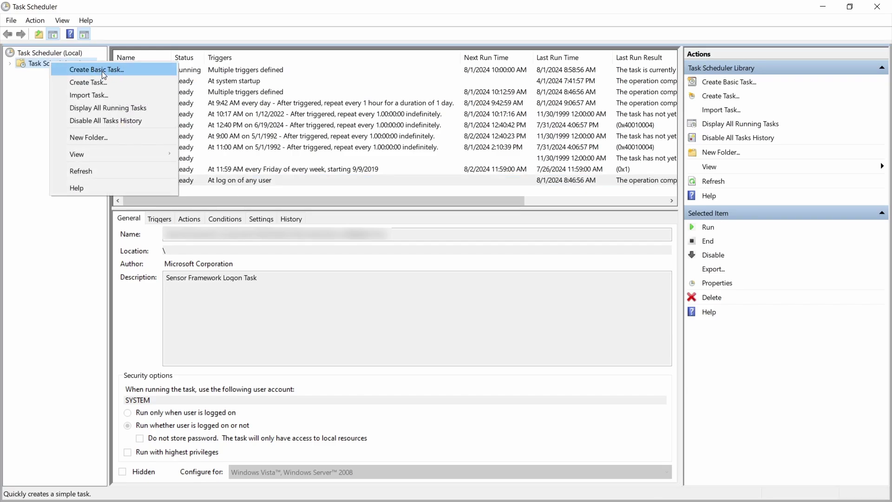
{"action": "right_click", "coordinate": [211, 192]}
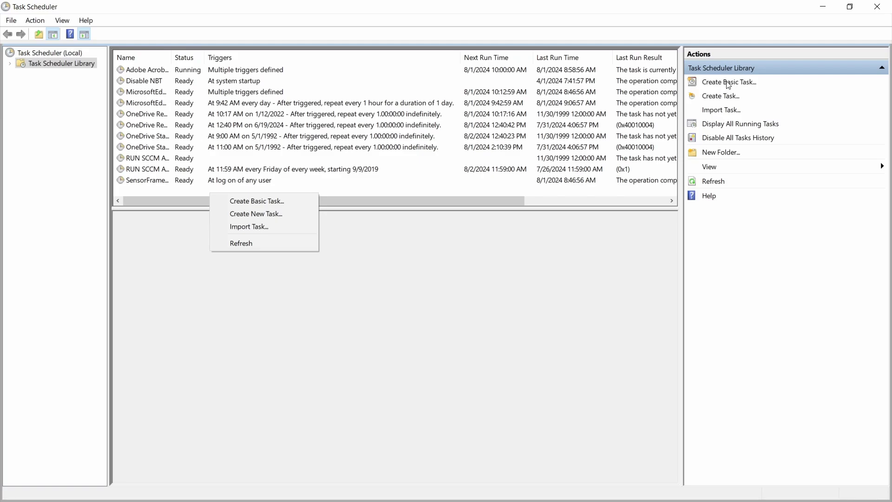
{"action": "left_click", "coordinate": [729, 83]}
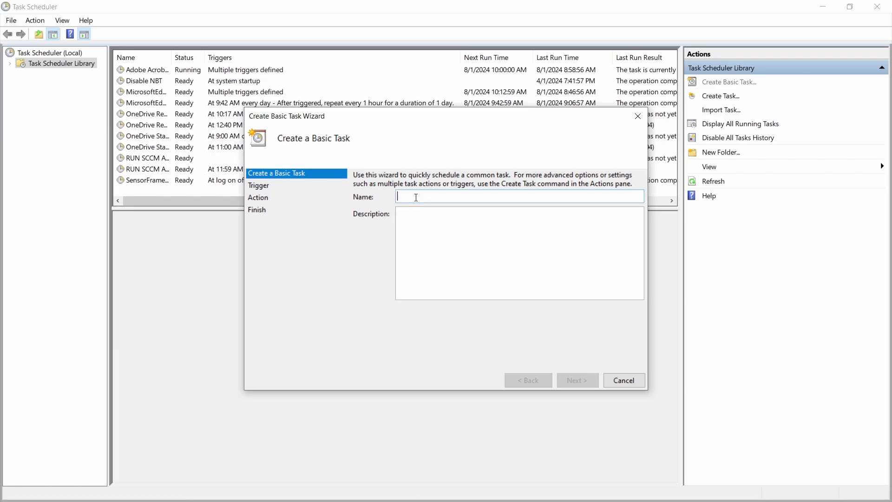
- Name the new basic task Test and advance to the trigger page with Daily selected
{"action": "type", "text": "Test"}
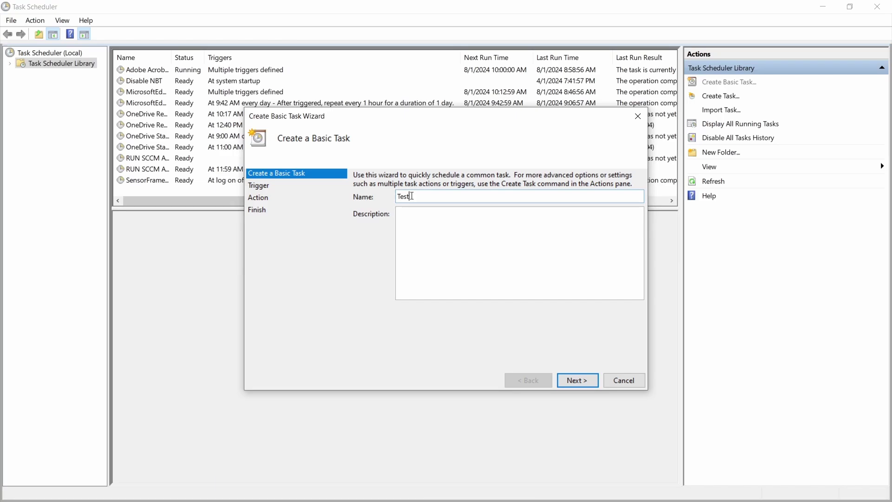
{"action": "left_click", "coordinate": [425, 237]}
{"action": "left_click", "coordinate": [575, 384]}
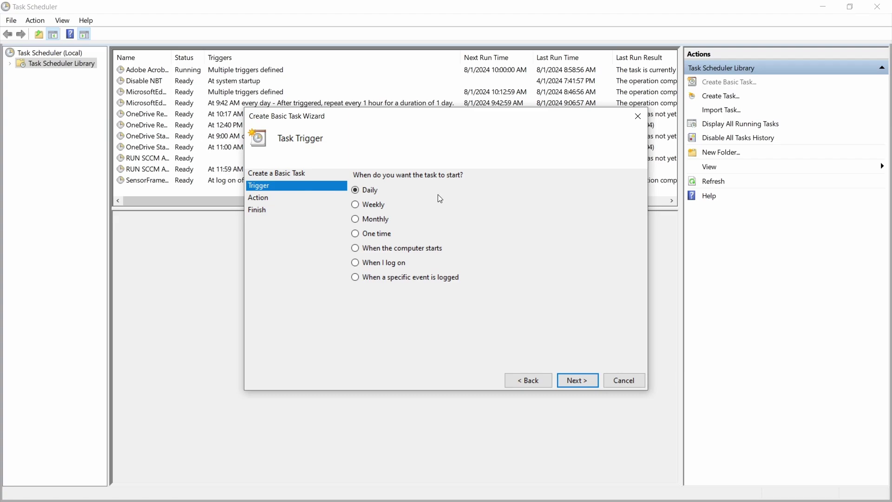
- Set the daily trigger to start at 10:58:53 AM, recurring every 1 day
{"action": "left_click", "coordinate": [572, 383]}
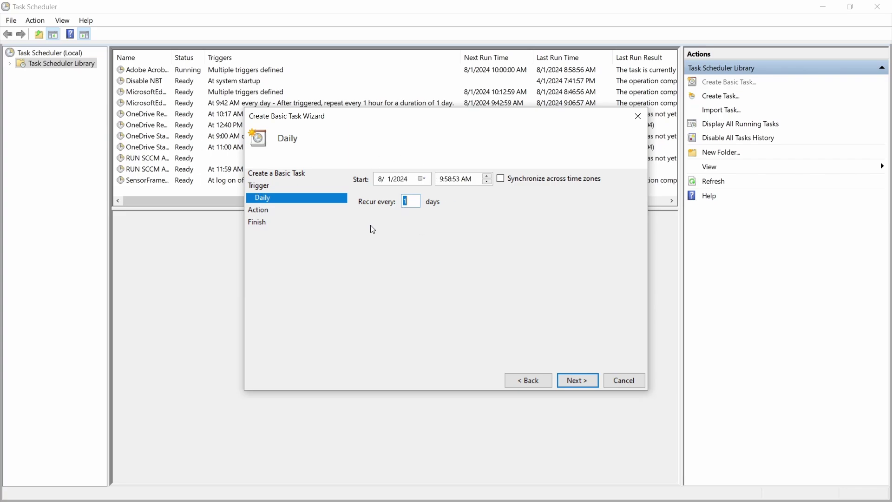
{"action": "left_click", "coordinate": [444, 179]}
{"action": "left_click", "coordinate": [578, 381]}
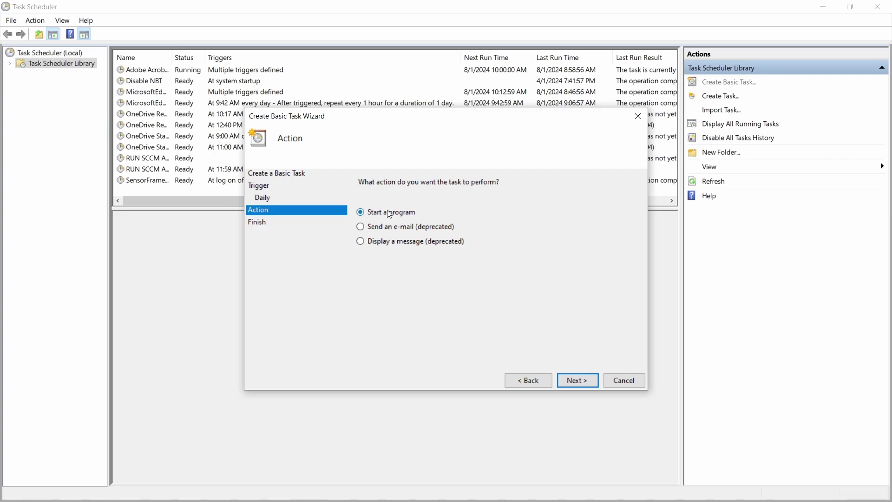
- Set the action to start the program C:\Temp\Script6.vbs and reach the summary
{"action": "left_click", "coordinate": [578, 380]}
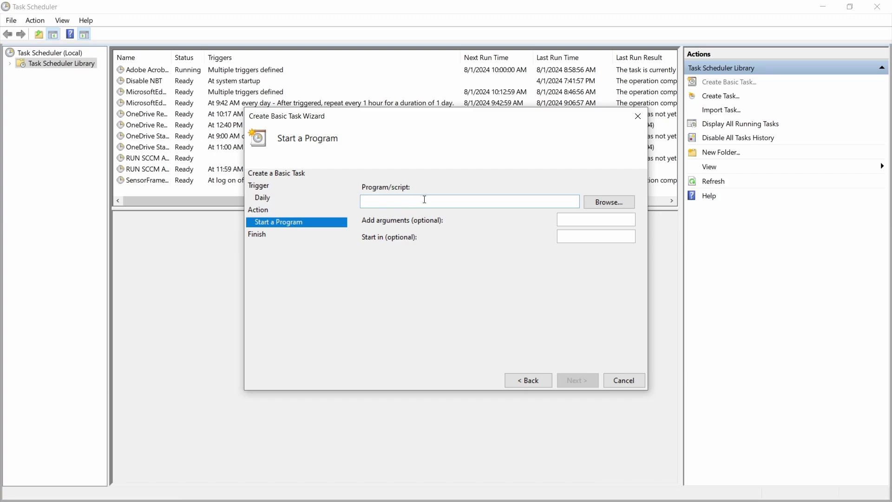
{"action": "type", "text": "C:\\Temp\\Script6.vbs"}
{"action": "key", "text": "Tab"}
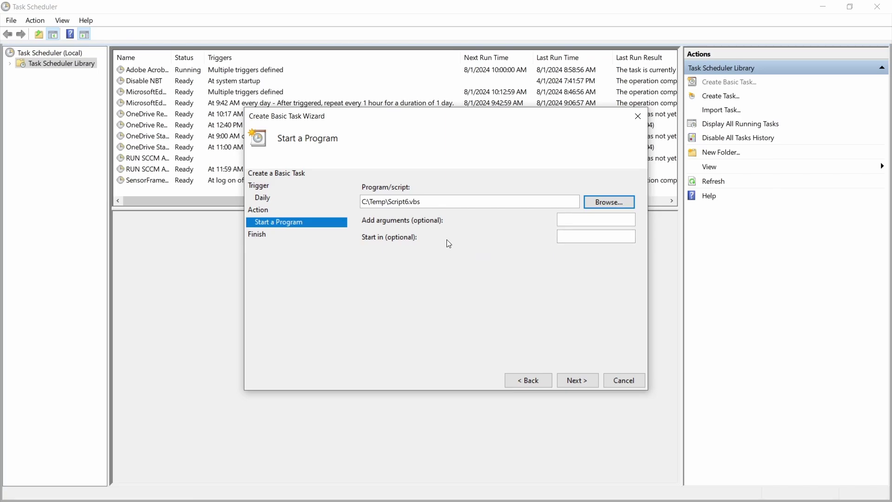
{"action": "left_click", "coordinate": [579, 380]}
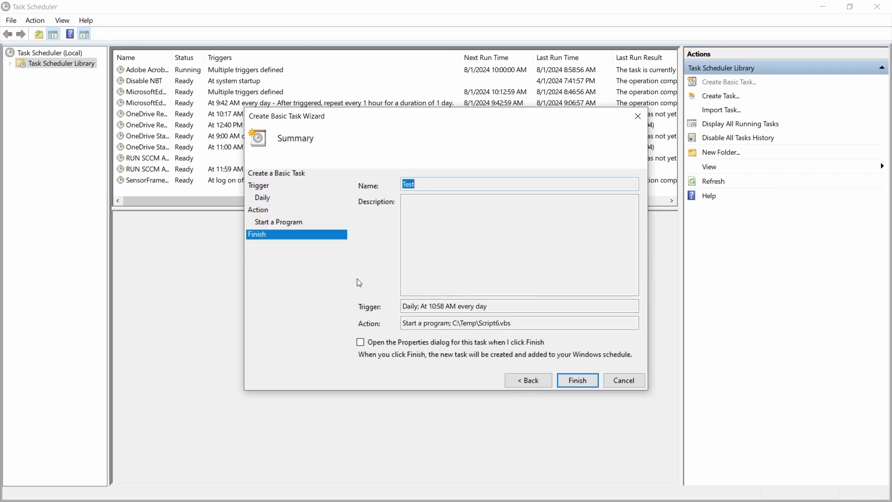
- Finish the wizard to create the Test task, triggering daily at 10:58 AM
{"action": "left_click", "coordinate": [578, 380]}
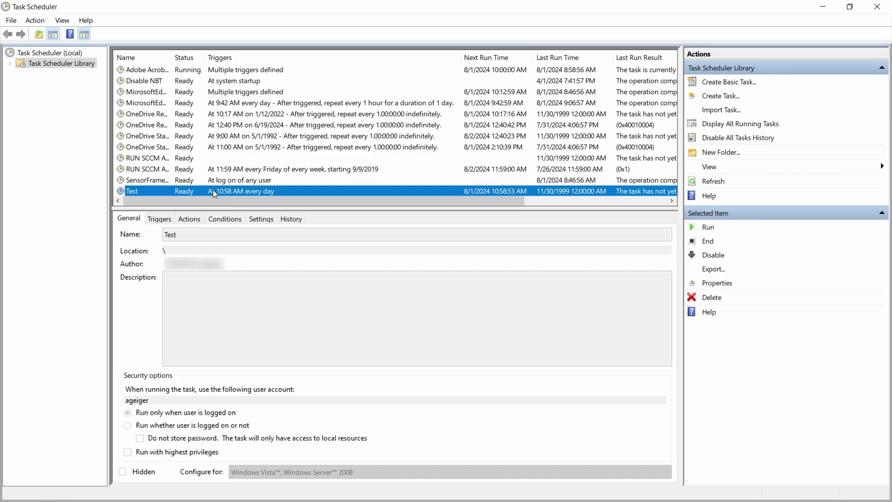
- Run the Test task manually from its context menu so it shows Running
{"action": "right_click", "coordinate": [194, 190]}
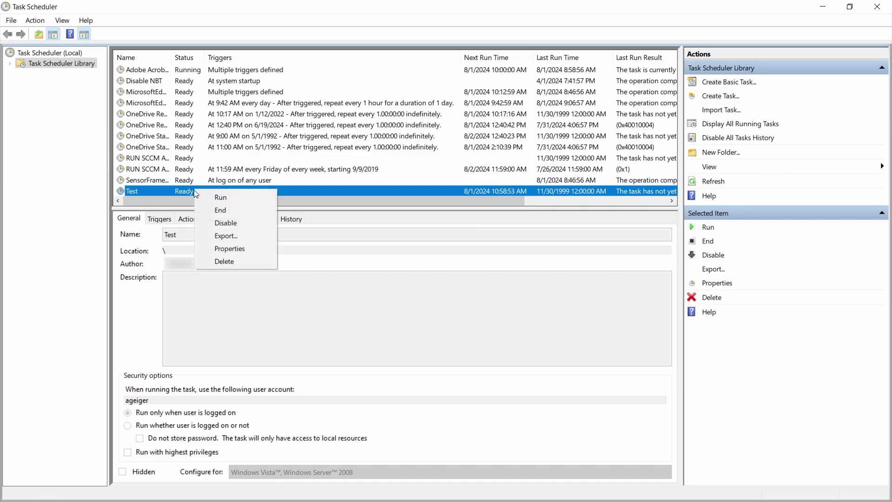
{"action": "left_click", "coordinate": [245, 198]}
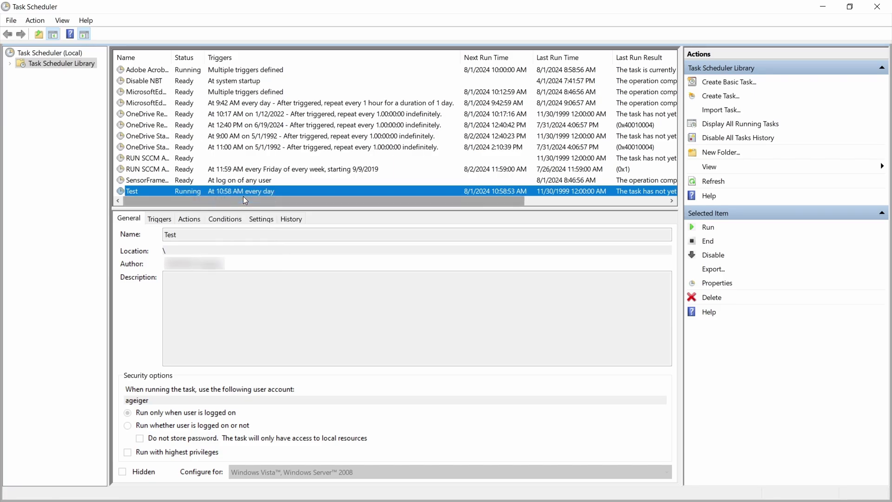